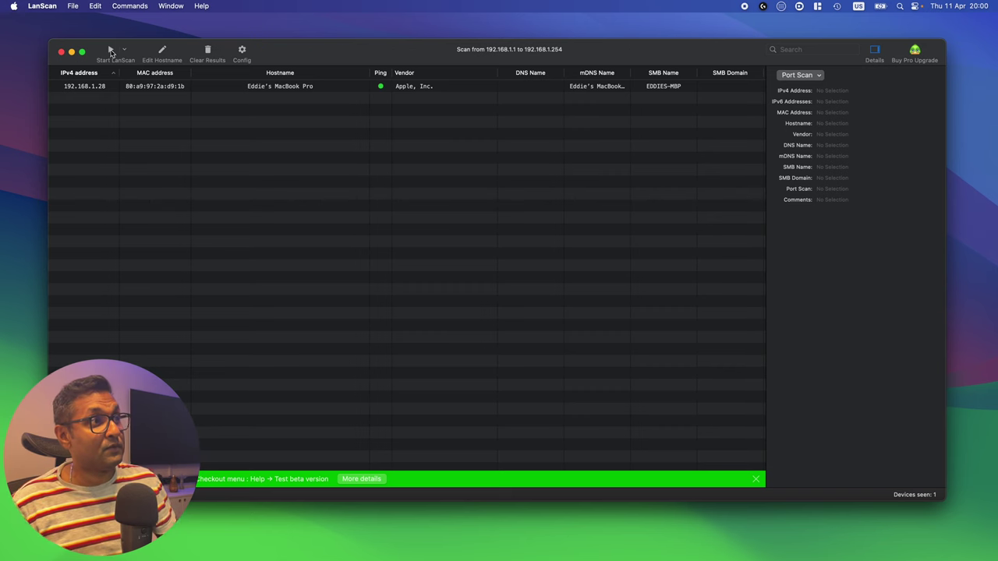
# Step: Scan the local network with LanScan and select the smarthomehub Raspberry Pi at 192.168.1.90
pyautogui.click(111, 50)
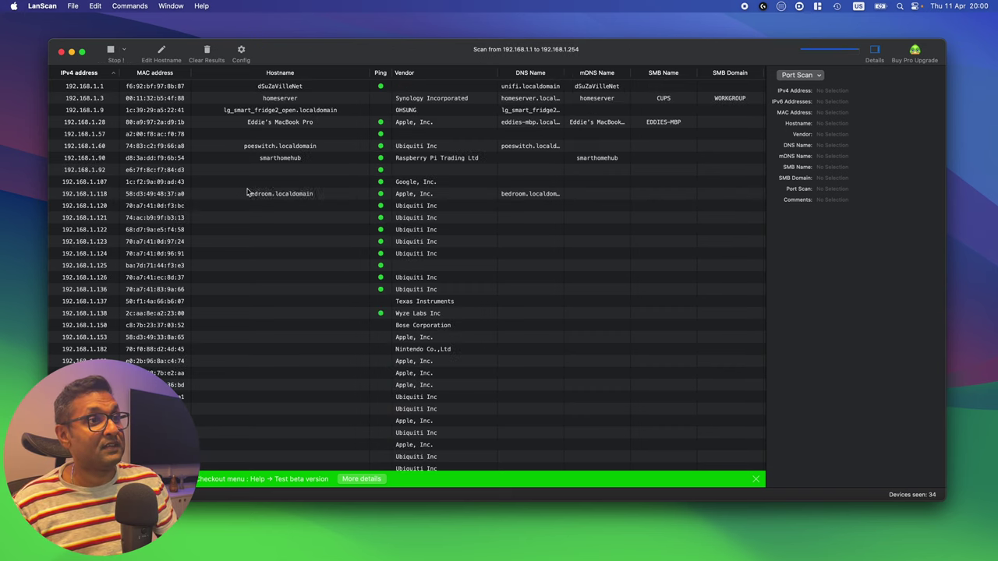
pyautogui.click(461, 159)
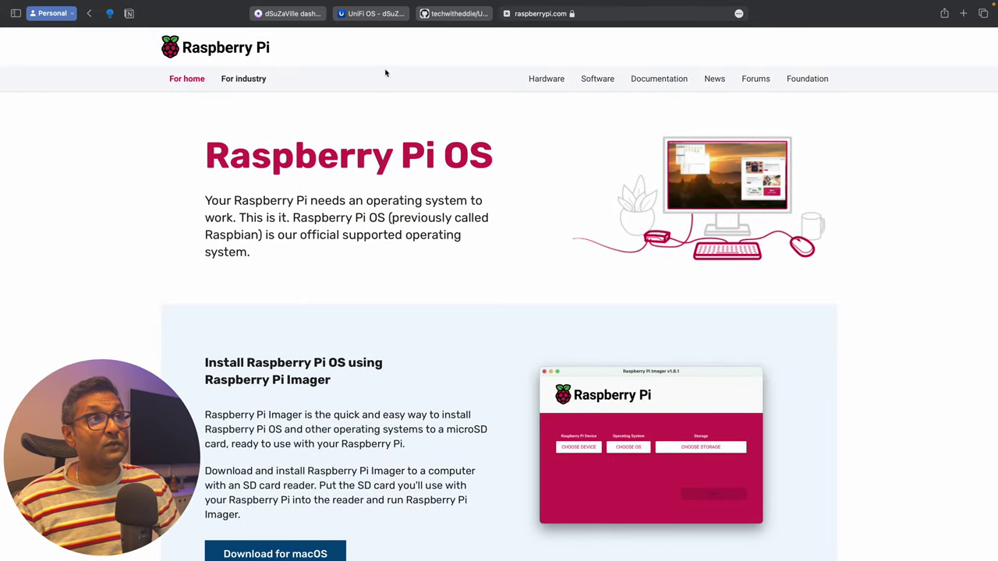
# Step: Check the smarthomehub client's settings in UniFi Network for its fixed IP 192.168.1.90
pyautogui.click(366, 13)
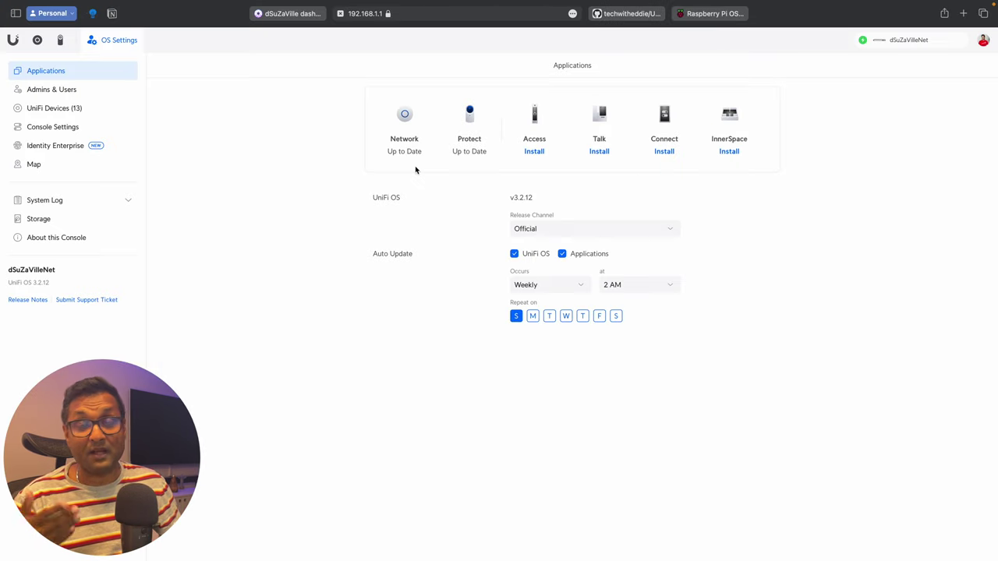
pyautogui.click(406, 118)
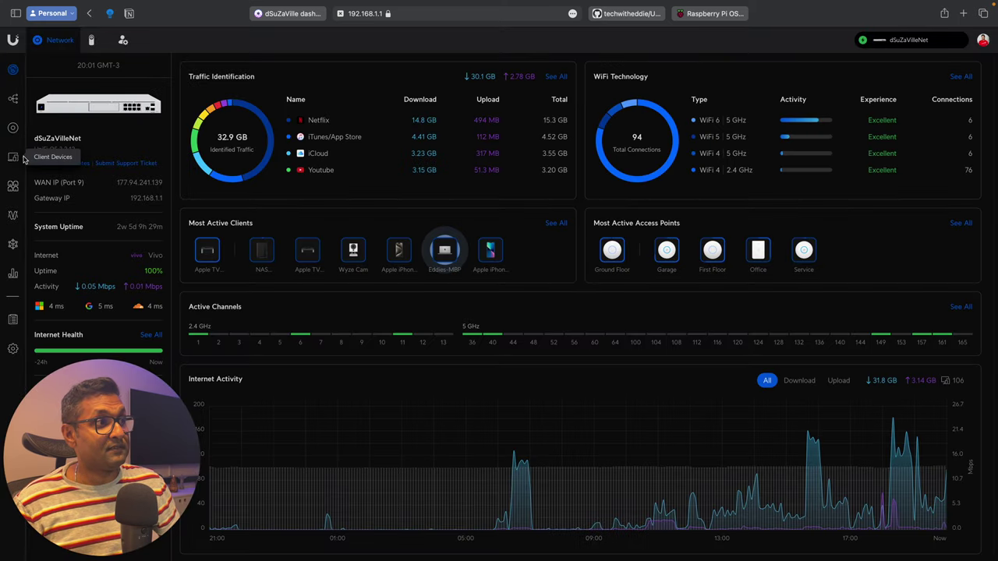
pyautogui.click(13, 157)
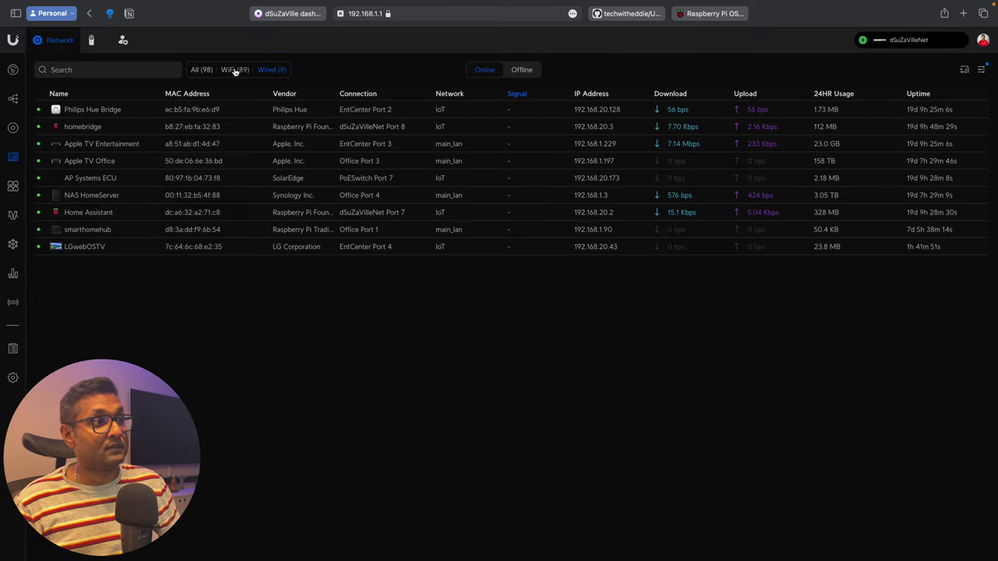
pyautogui.click(167, 232)
pyautogui.click(941, 102)
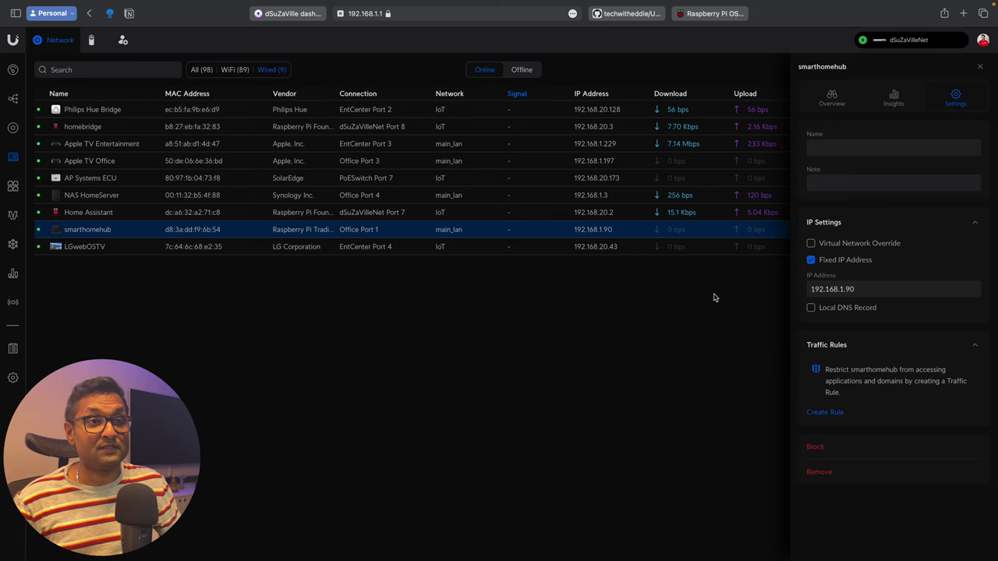
pyautogui.hotkey('ctrl', 'Left')
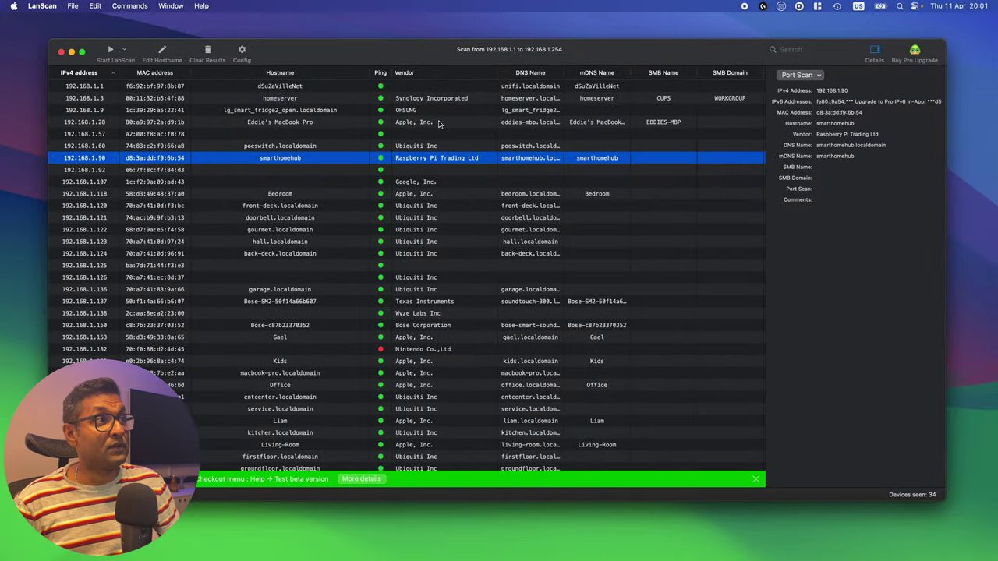
pyautogui.click(62, 52)
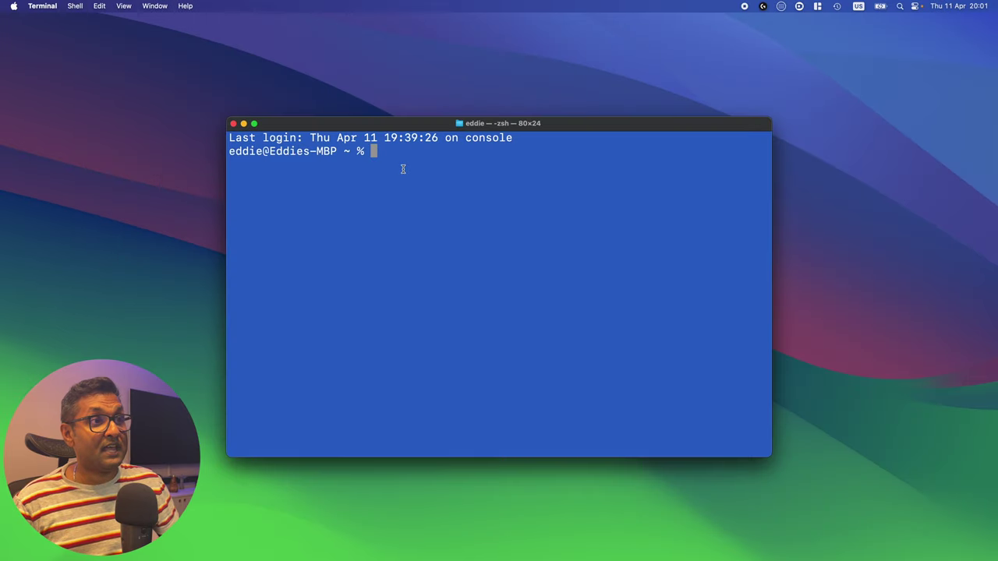
pyautogui.write('ssh ')
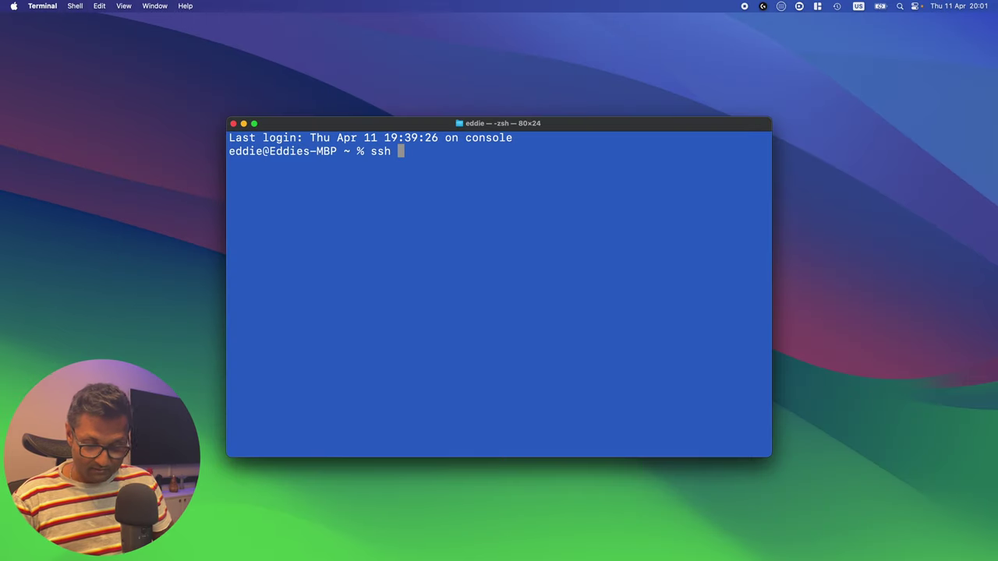
pyautogui.write('pi@192')
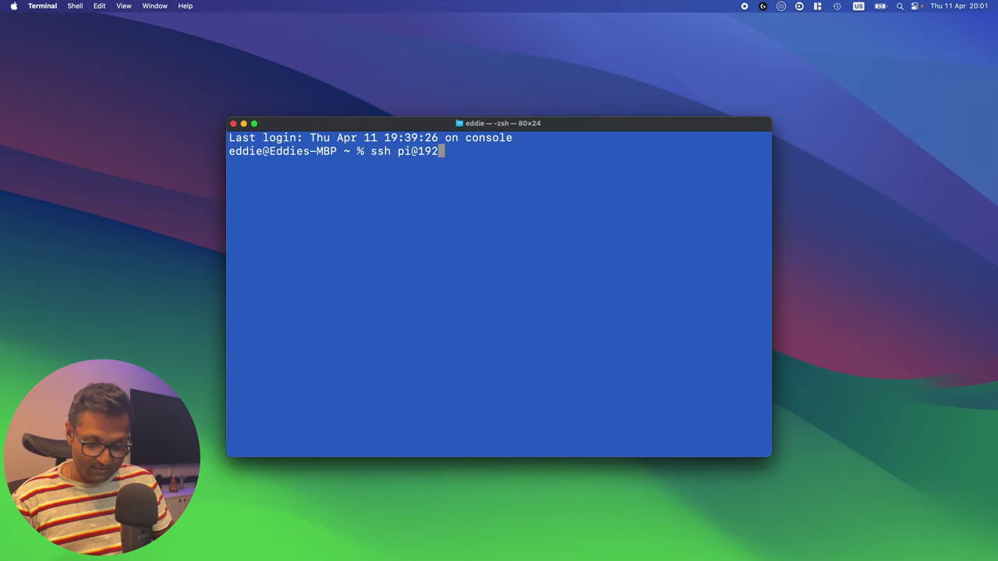
pyautogui.write('.168.1.90')
pyautogui.press('Return')
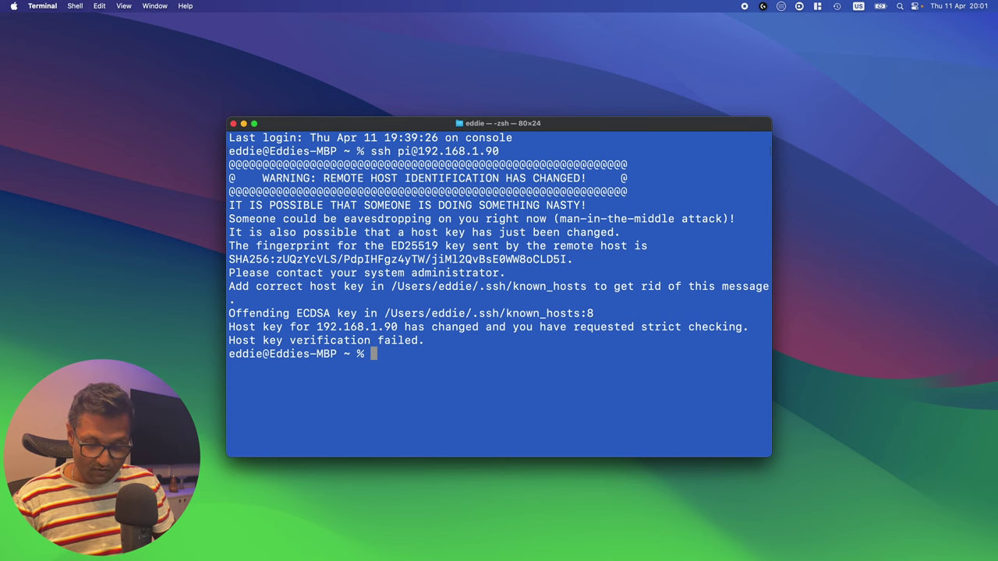
# Step: Open the known_hosts file using the path copied from the ssh warning
pyautogui.write('open')
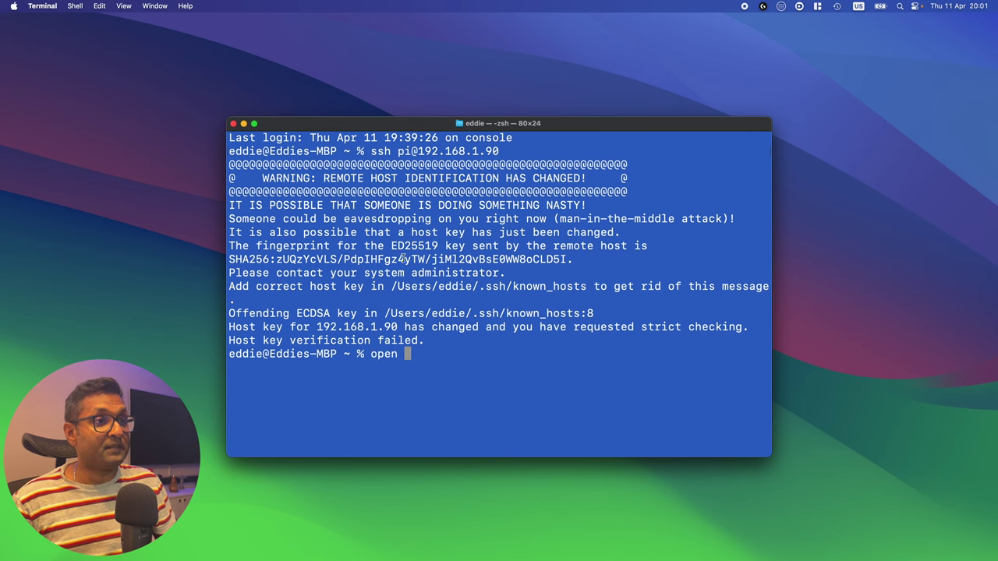
pyautogui.moveTo(391, 286); pyautogui.dragTo(586, 287)
pyautogui.press('super+c')
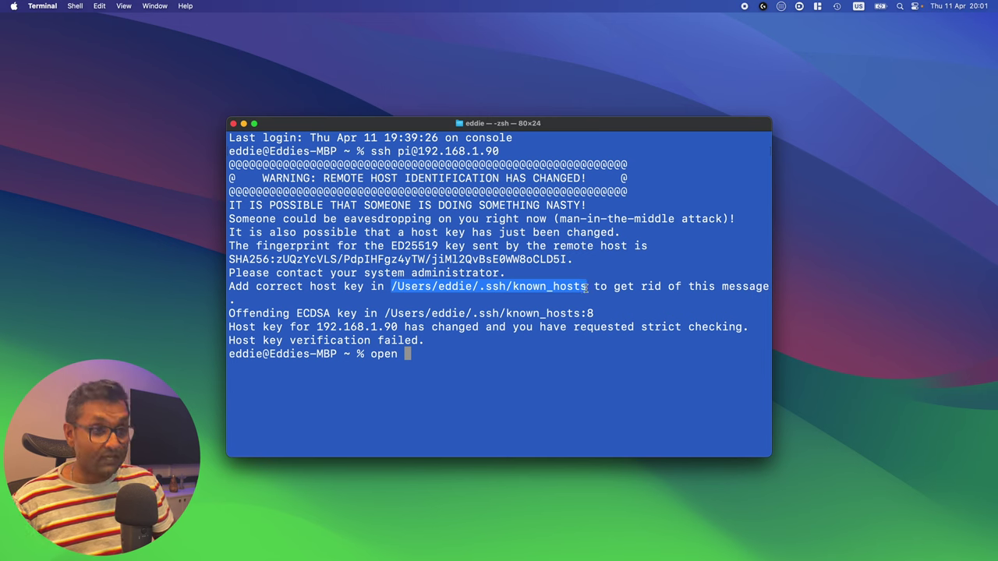
pyautogui.click(444, 354)
pyautogui.press('super+v')
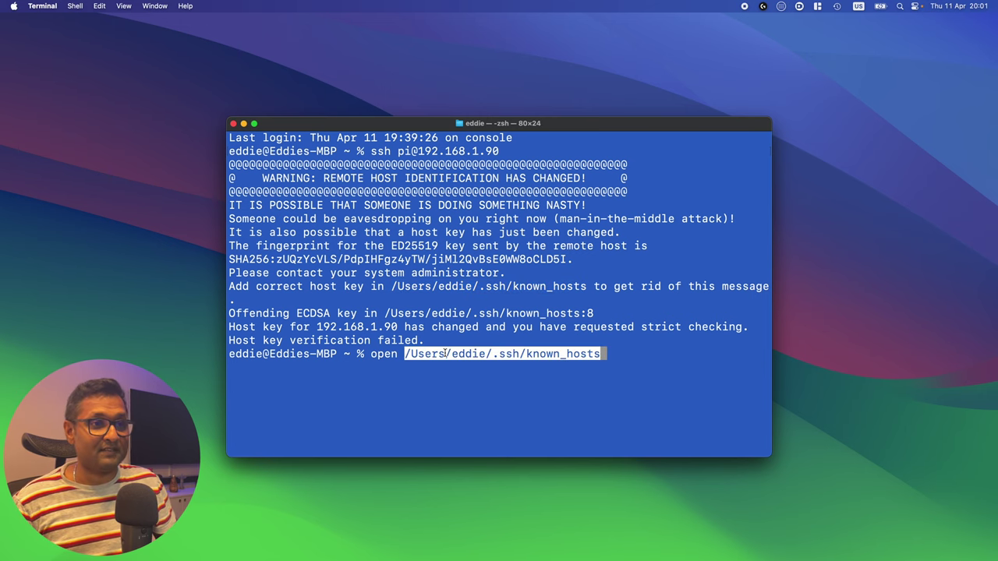
pyautogui.press('Return')
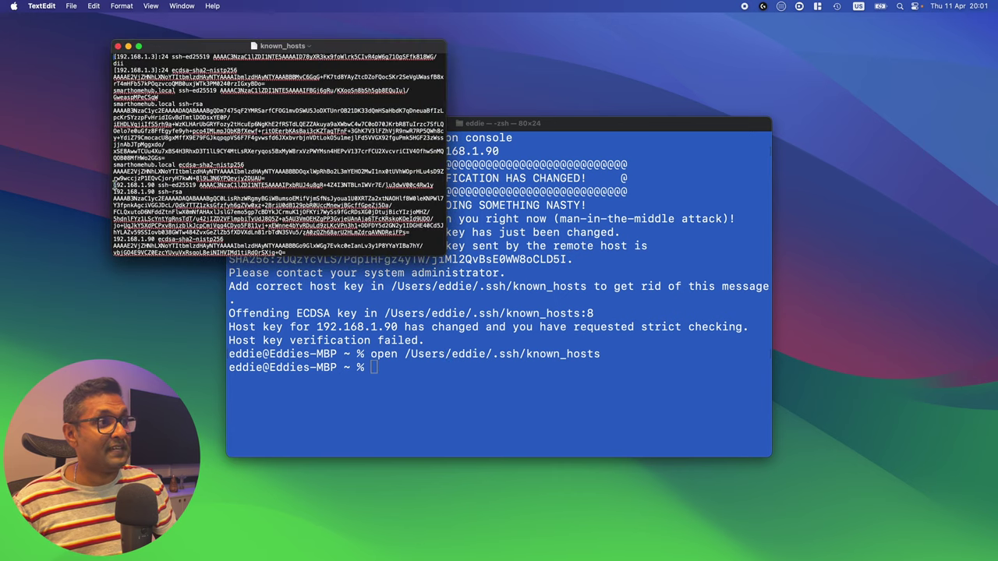
# Step: Delete the stale 192.168.1.90 host key entries from known_hosts and close the file
pyautogui.moveTo(114, 184); pyautogui.dragTo(311, 247)
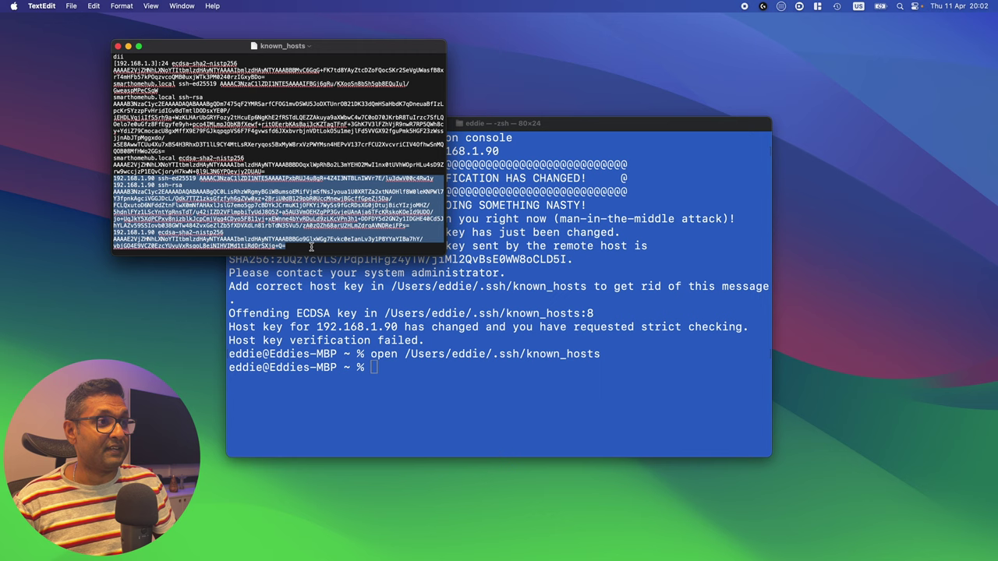
pyautogui.press('BackSpace')
pyautogui.click(117, 46)
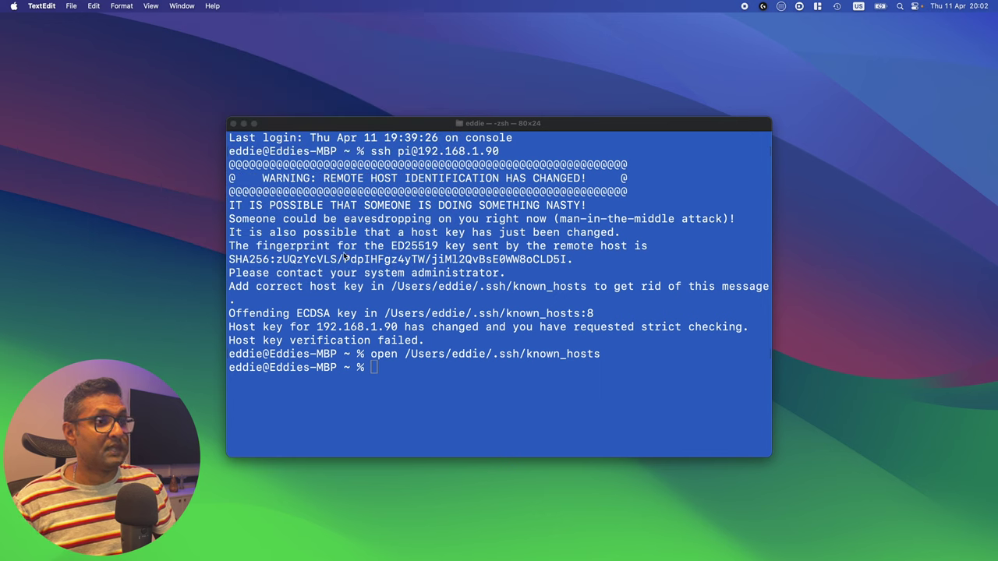
pyautogui.click(420, 322)
pyautogui.press('Up')
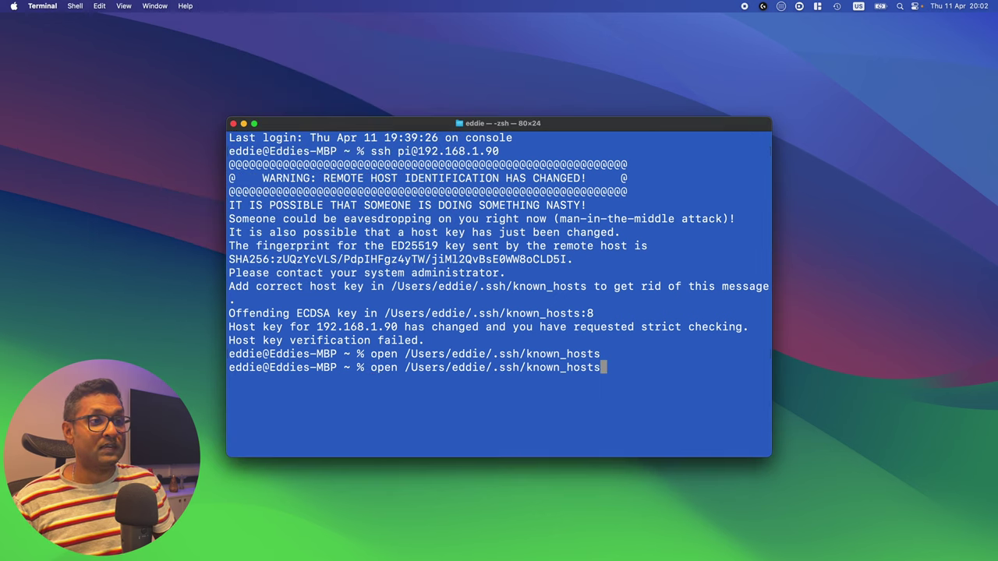
pyautogui.press('Up')
pyautogui.press('Return')
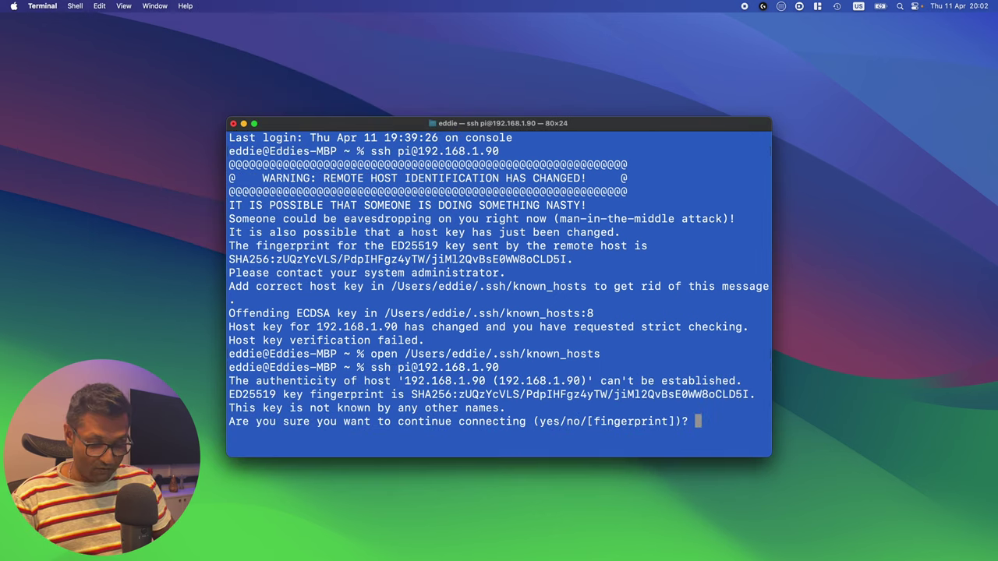
pyautogui.write('yesa')
pyautogui.press('Return')
pyautogui.write('yes')
pyautogui.press('Return')
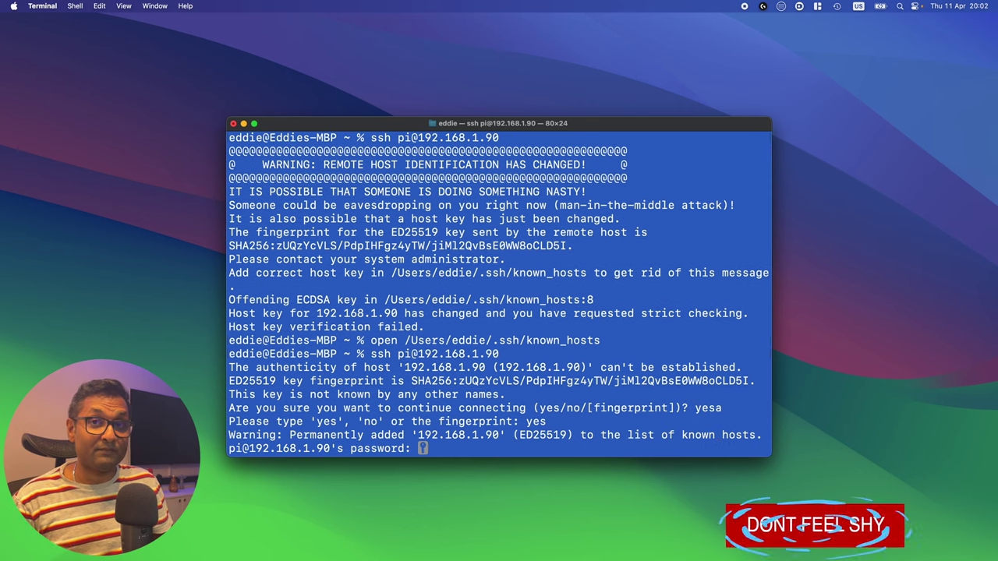
pyautogui.write('raspberry')
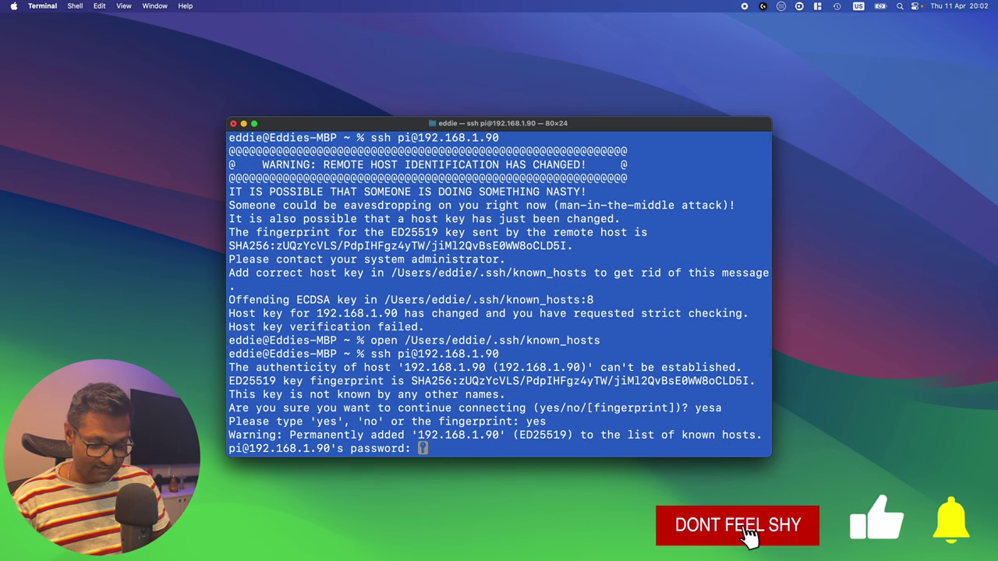
pyautogui.press('Return')
pyautogui.write('clear')
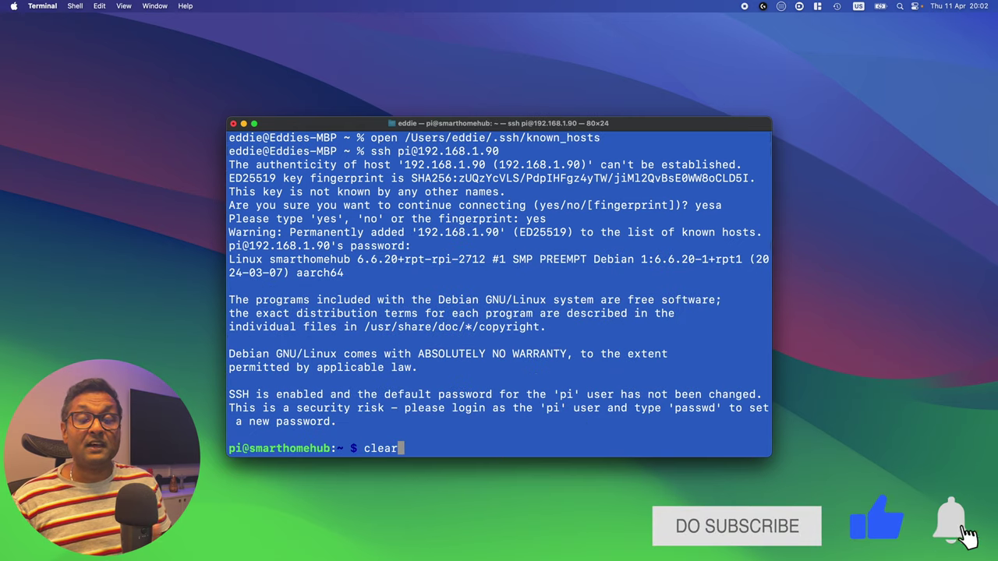
pyautogui.press('Return')
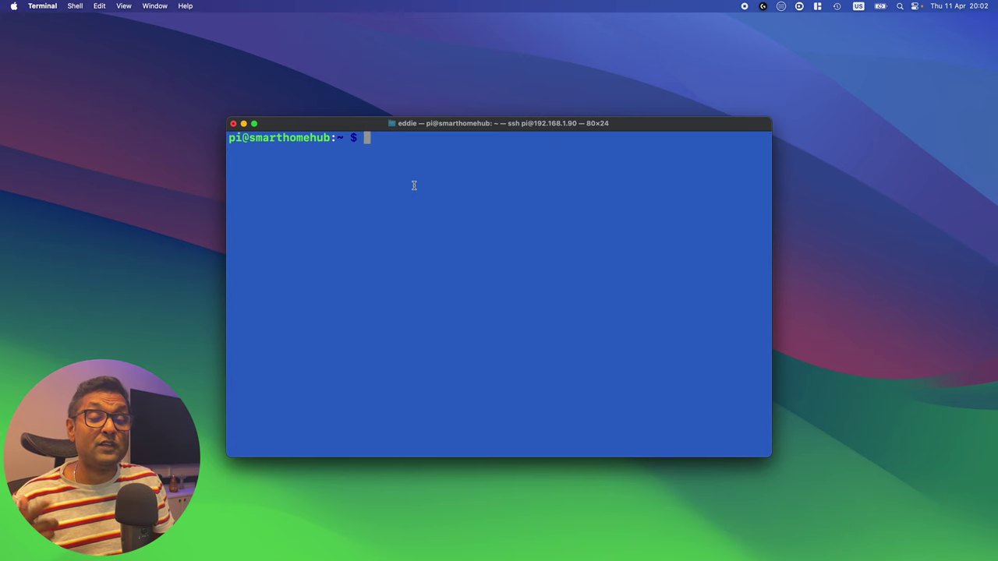
# Step: Read the UltimateHomekitHubV2 install script on GitHub down to its final sudo reboot line
pyautogui.hotkey('ctrl', 'Right')
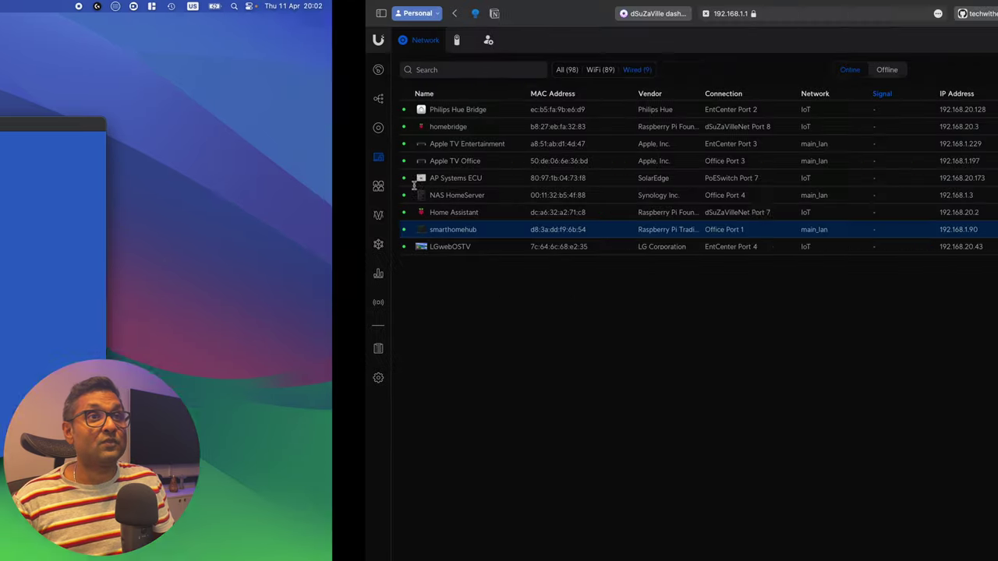
pyautogui.click(648, 29)
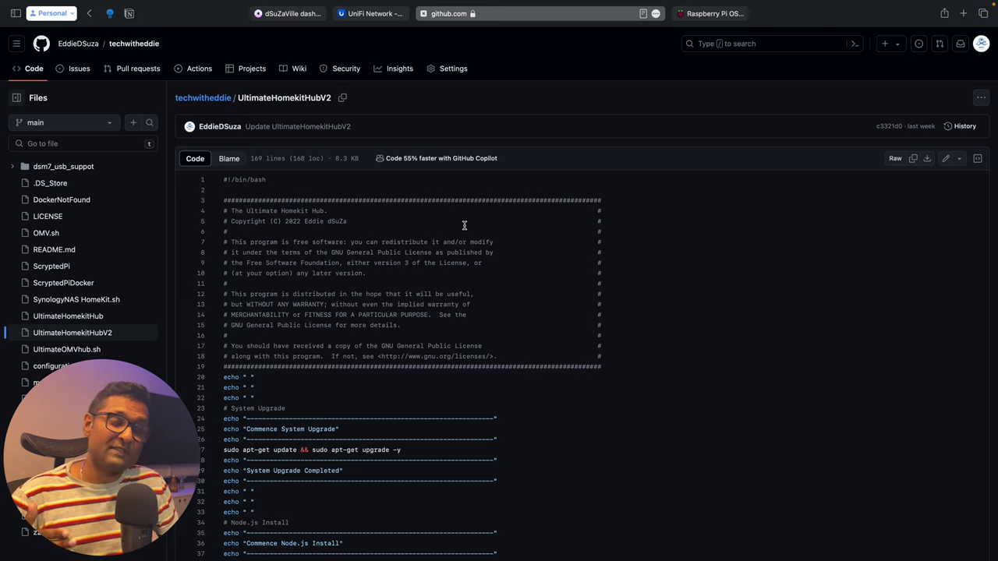
pyautogui.scroll(-5, 464, 225)
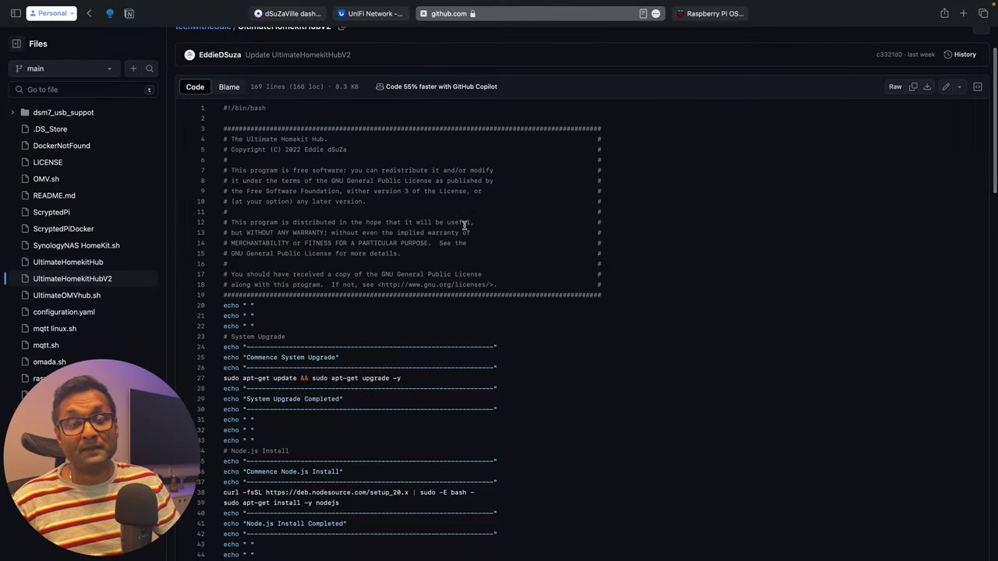
pyautogui.scroll(-3, 464, 225)
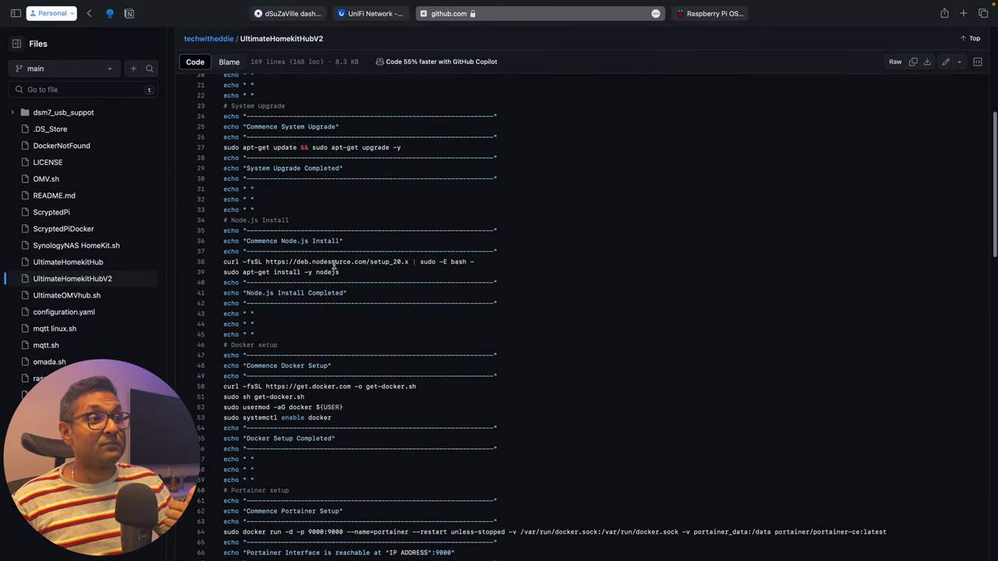
pyautogui.scroll(-1, 331, 266)
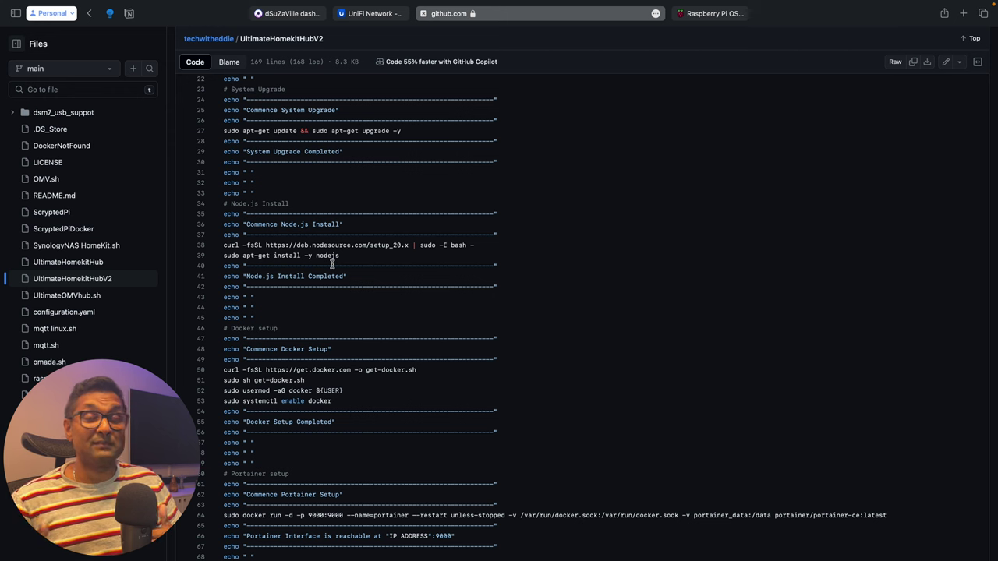
pyautogui.scroll(-4, 331, 265)
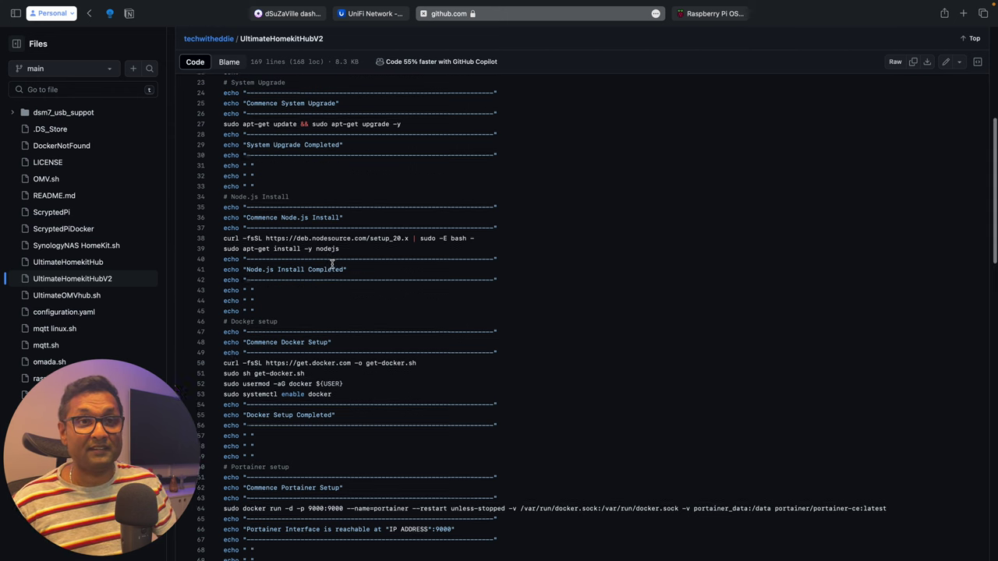
pyautogui.scroll(-5, 332, 264)
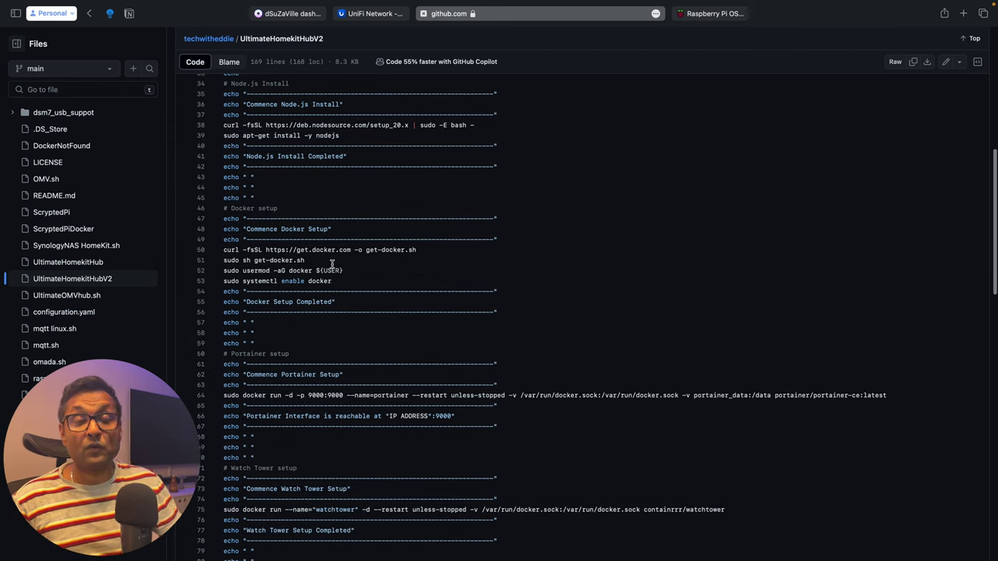
pyautogui.scroll(-5, 331, 265)
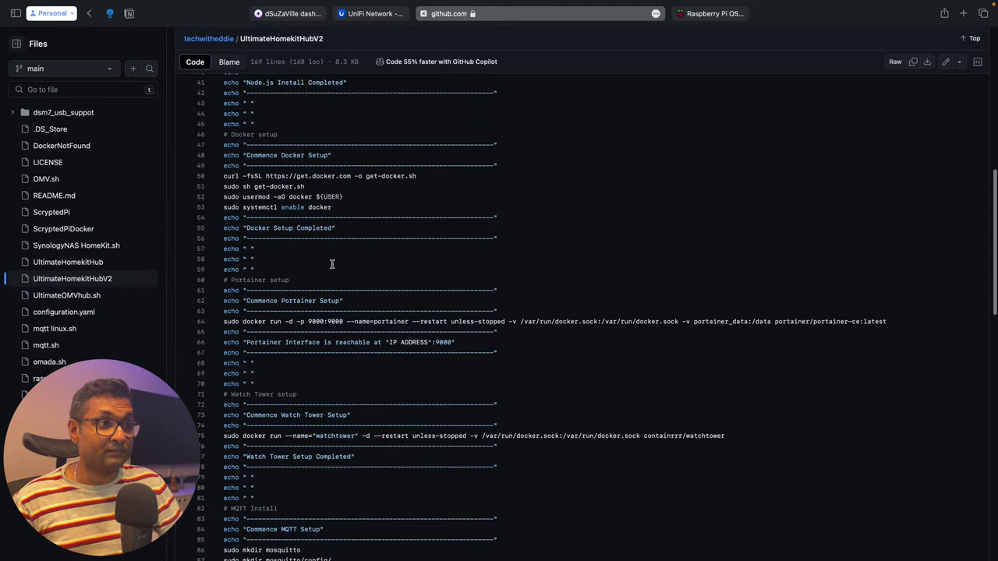
pyautogui.scroll(-5, 331, 265)
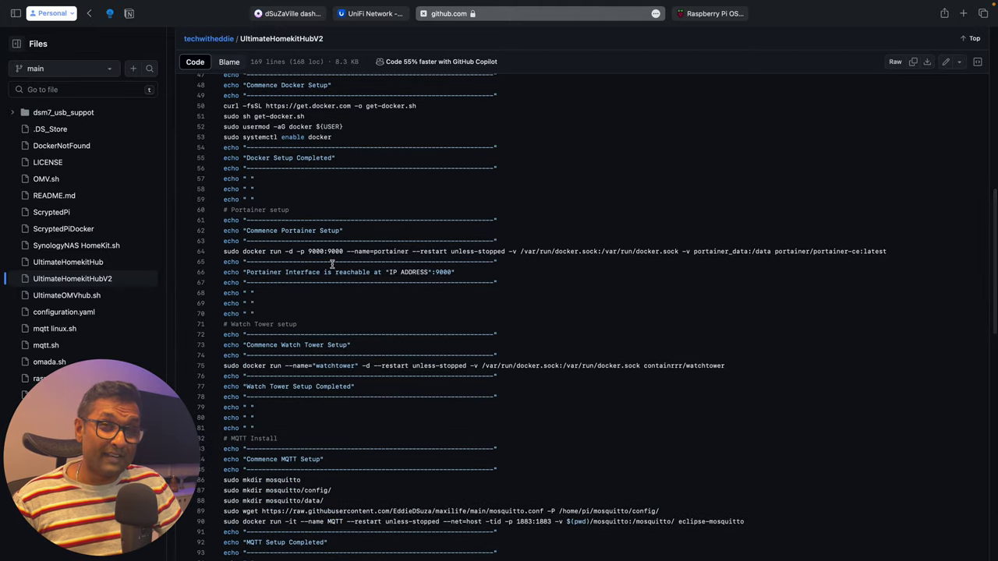
pyautogui.scroll(-5, 331, 265)
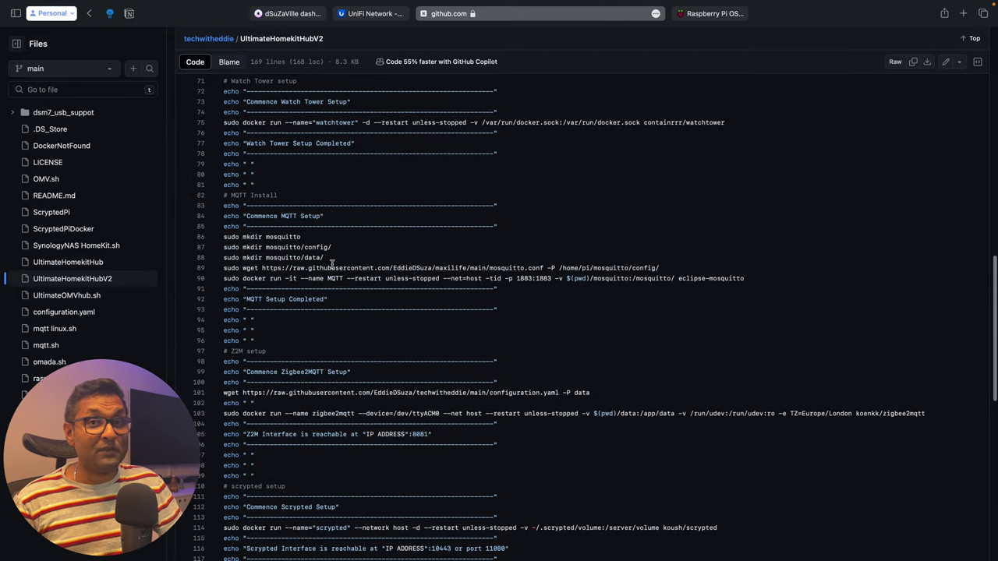
pyautogui.scroll(-6, 332, 265)
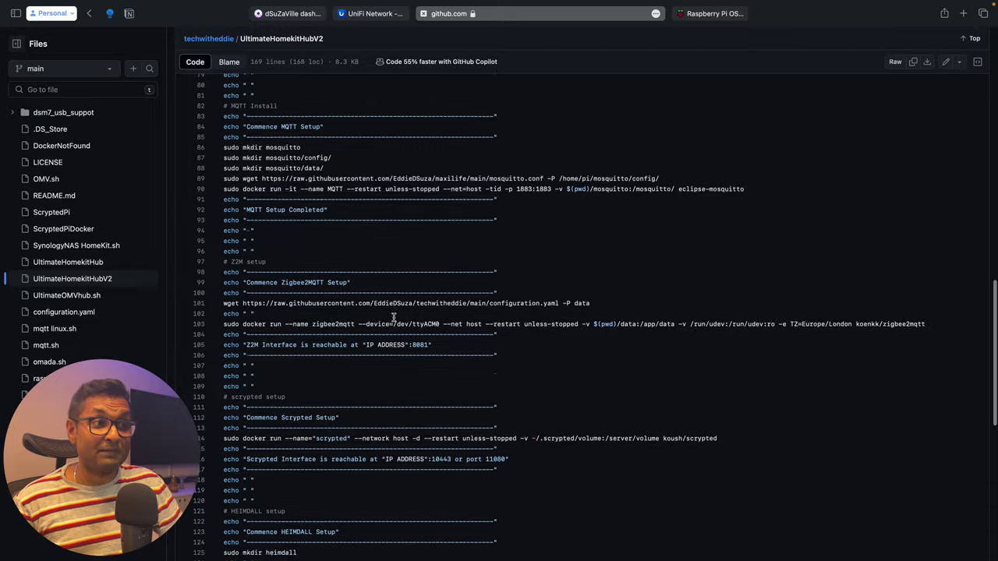
pyautogui.scroll(-2, 393, 318)
pyautogui.scroll(-4, 394, 317)
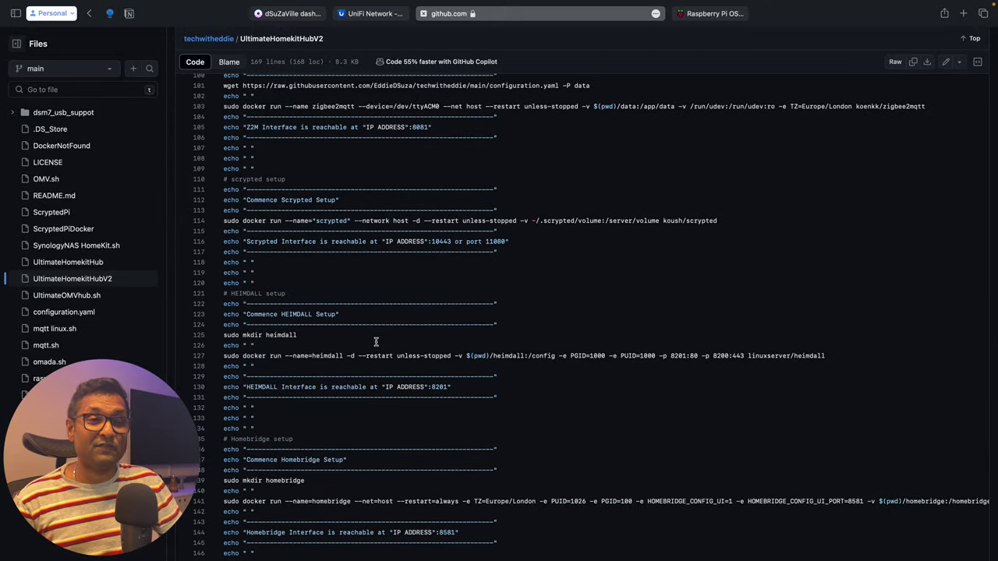
pyautogui.scroll(-7, 376, 341)
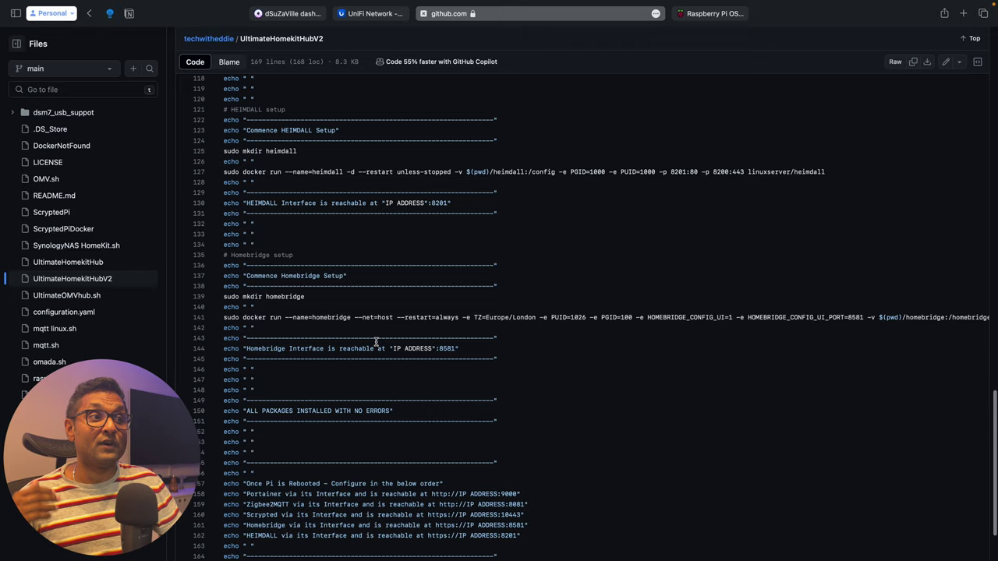
pyautogui.scroll(-3, 376, 341)
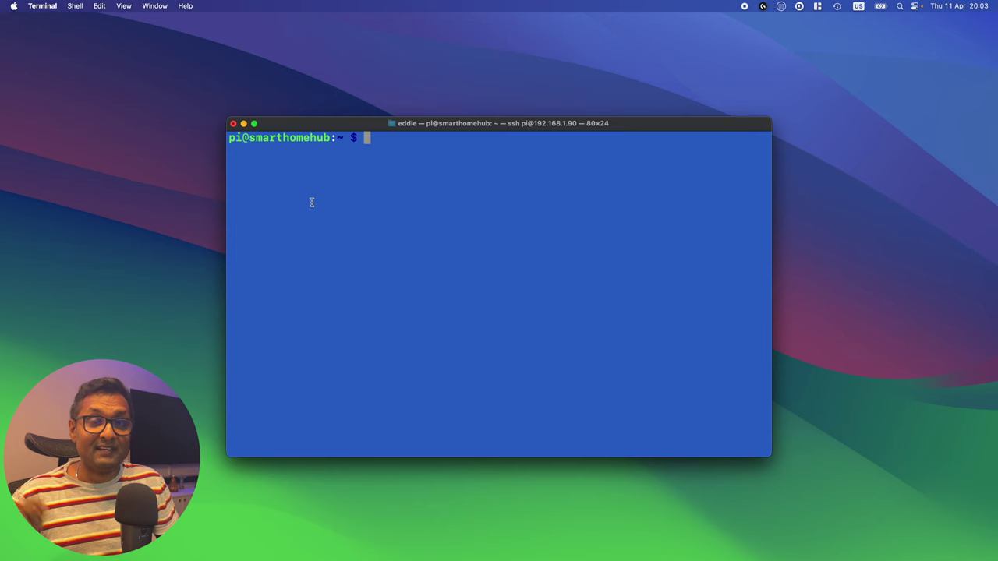
# Step: Paste the curl -sk … | sudo bash install command at the smarthomehub prompt
pyautogui.write('curl -sk https://raw.githubusercontent.com/EddieDSuza/techwitheddie/main/UltimateHomekitHubV2 | sudo bash -')
pyautogui.press('super+Tab')
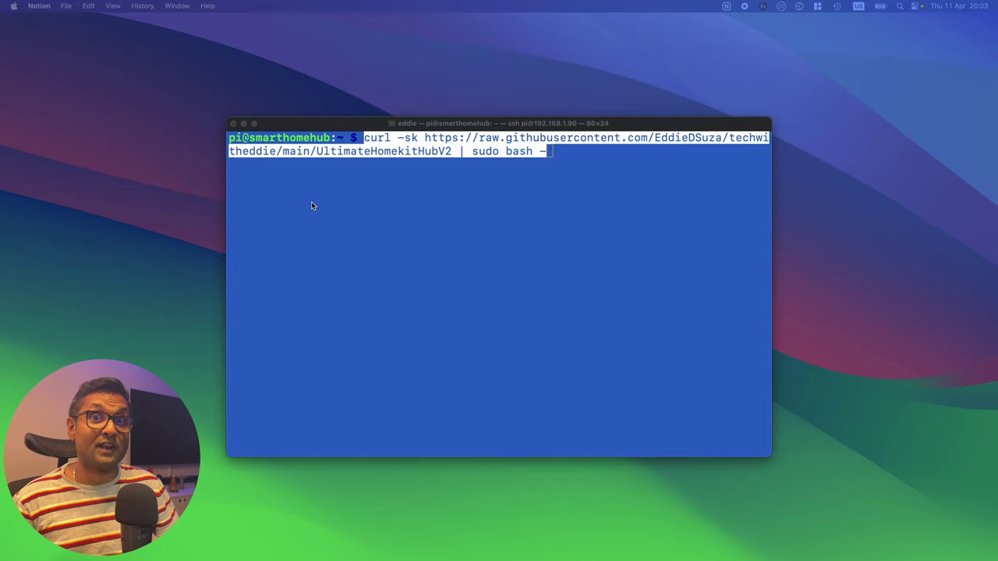
# Step: Run the pasted install command so Node.js, Docker and the portainer-ce:latest image install
pyautogui.click(311, 202)
pyautogui.press('Return')
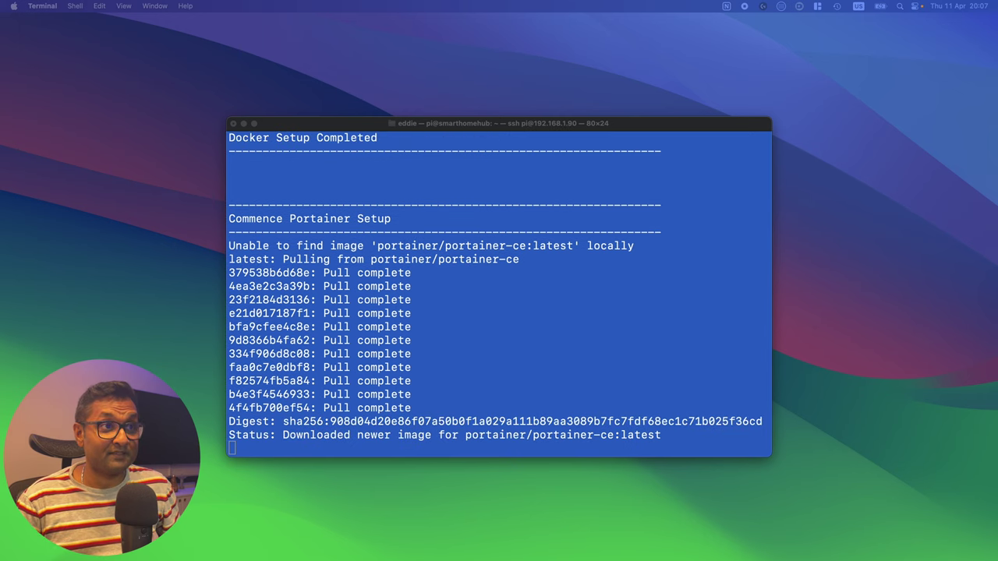
# Step: Let the script install MQTT, Zigbee2MQTT, Scrypted, Heimdall and Homebridge, then stop the Homebridge log
pyautogui.click(621, 122)
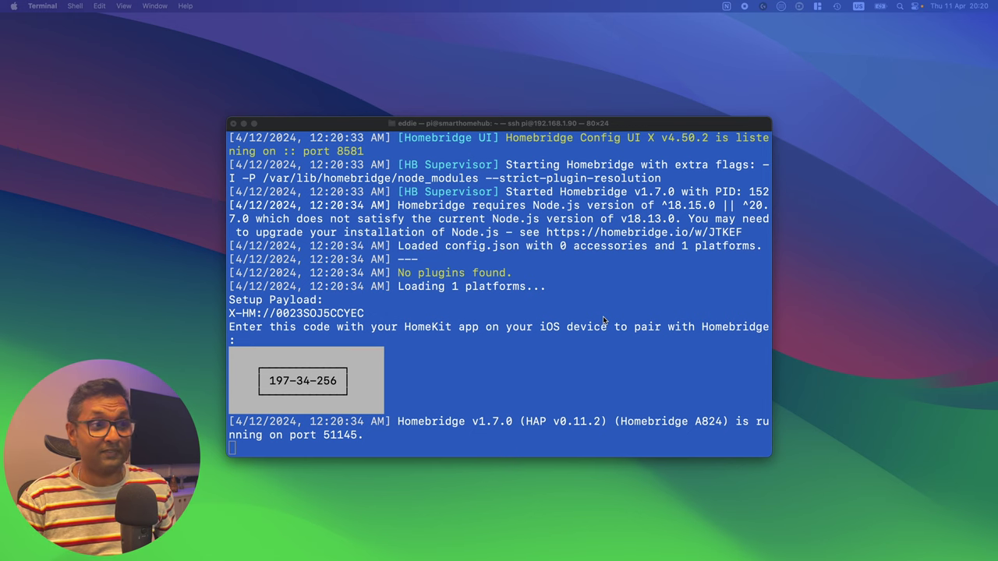
pyautogui.click(602, 316)
pyautogui.hotkey('ctrl', 'c')
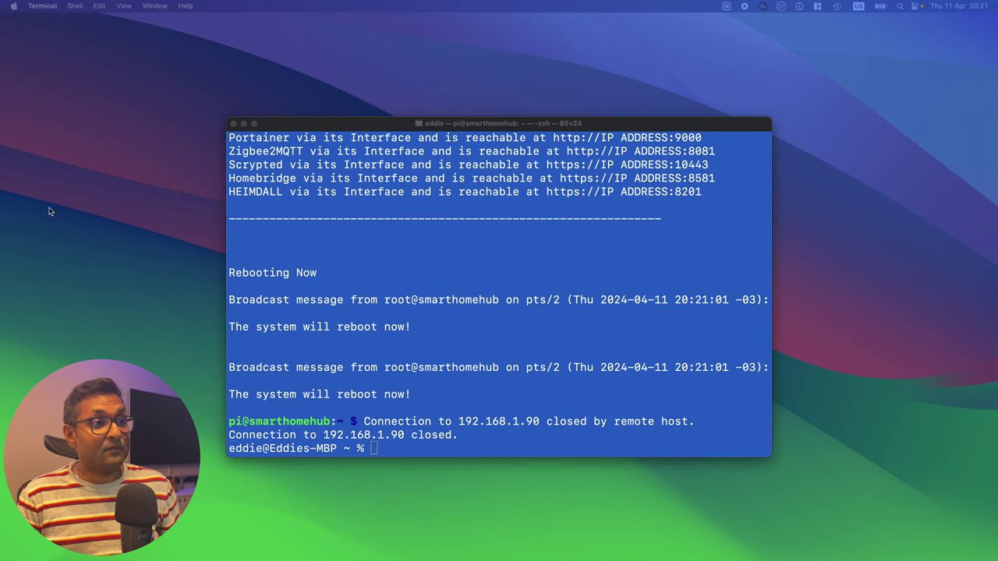
# Step: Copy the Portainer address from the script's closing summary and bring up the Applications Links note
pyautogui.scroll(2, 384, 228)
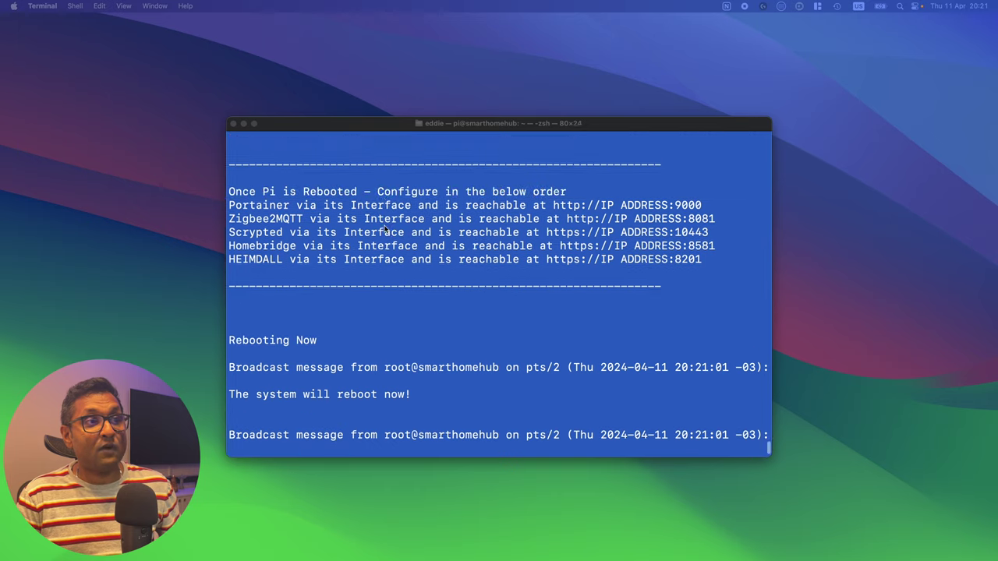
pyautogui.scroll(1, 384, 228)
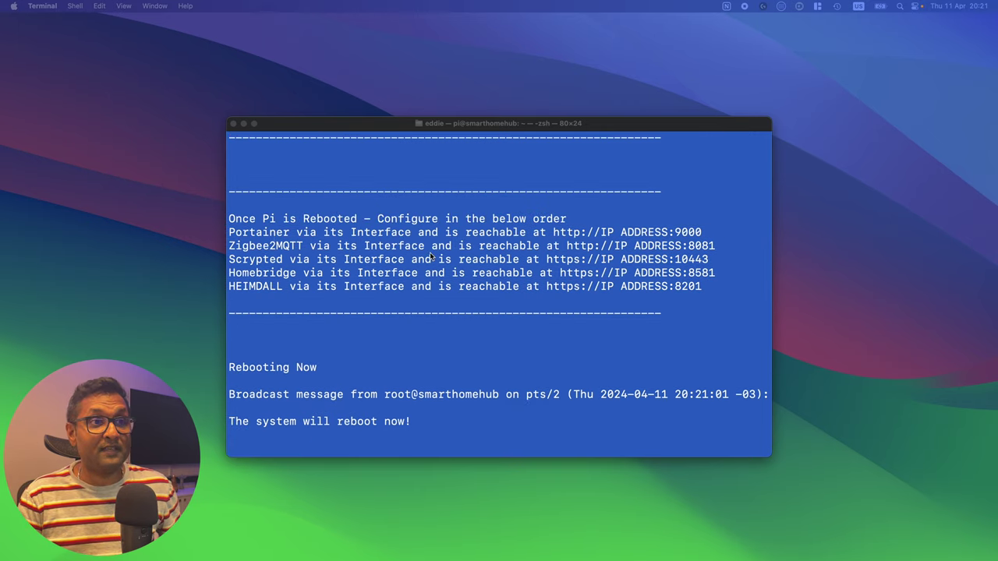
pyautogui.moveTo(553, 233); pyautogui.dragTo(701, 233)
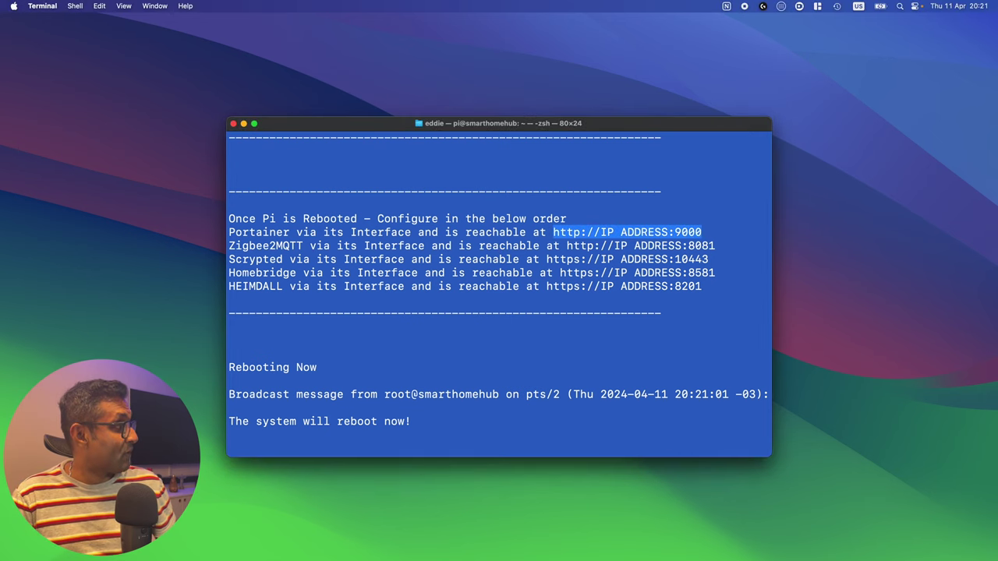
pyautogui.press('super+space')
pyautogui.press('Return')
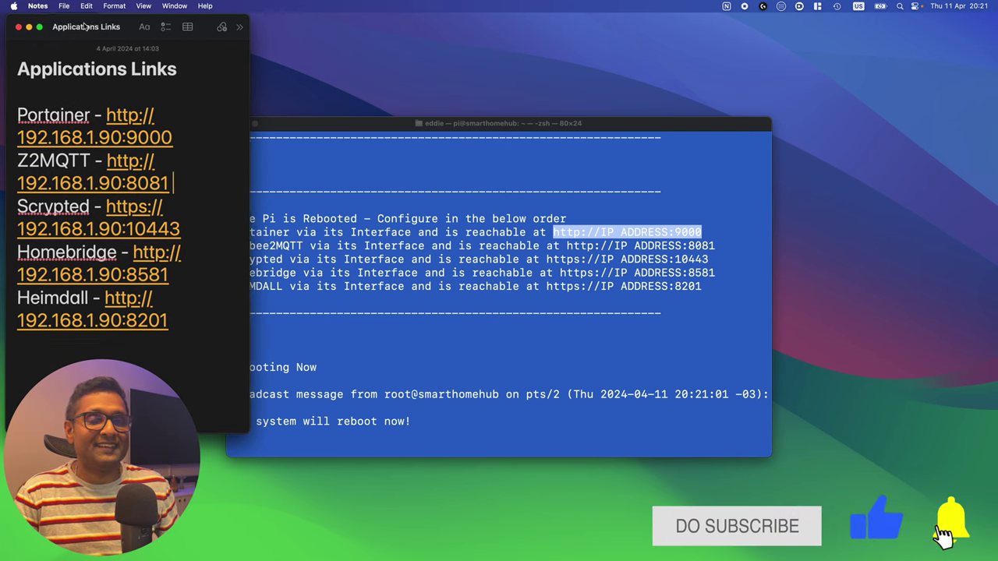
pyautogui.moveTo(242, 433); pyautogui.dragTo(208, 408)
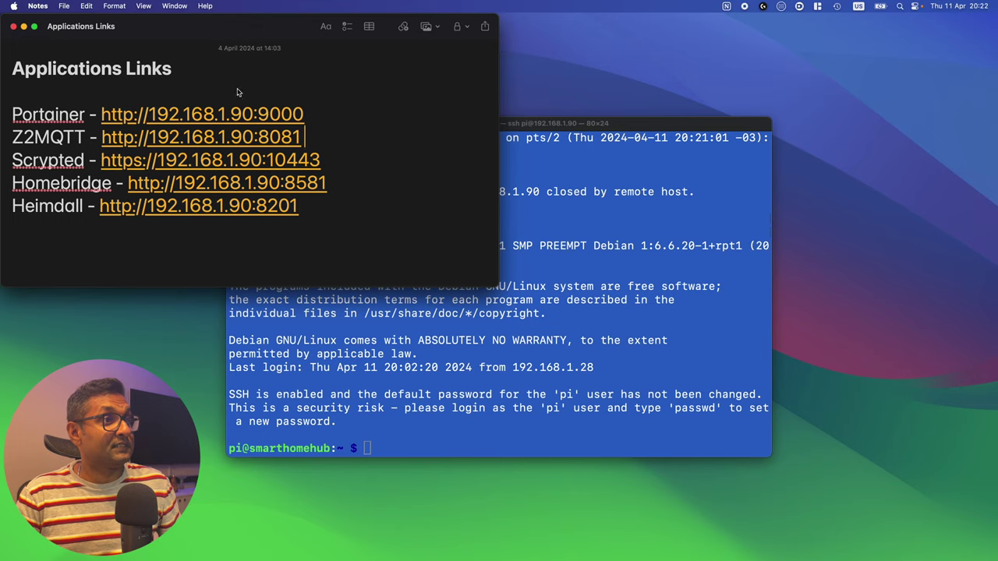
pyautogui.click(222, 115)
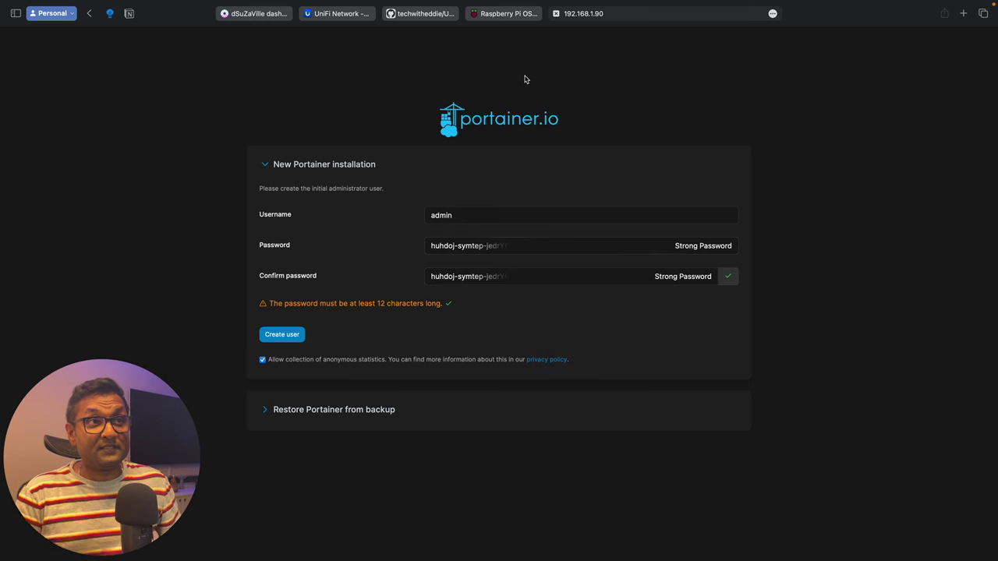
# Step: Create the Portainer admin user 'admin' with a self-chosen password instead of the suggested one
pyautogui.click(496, 221)
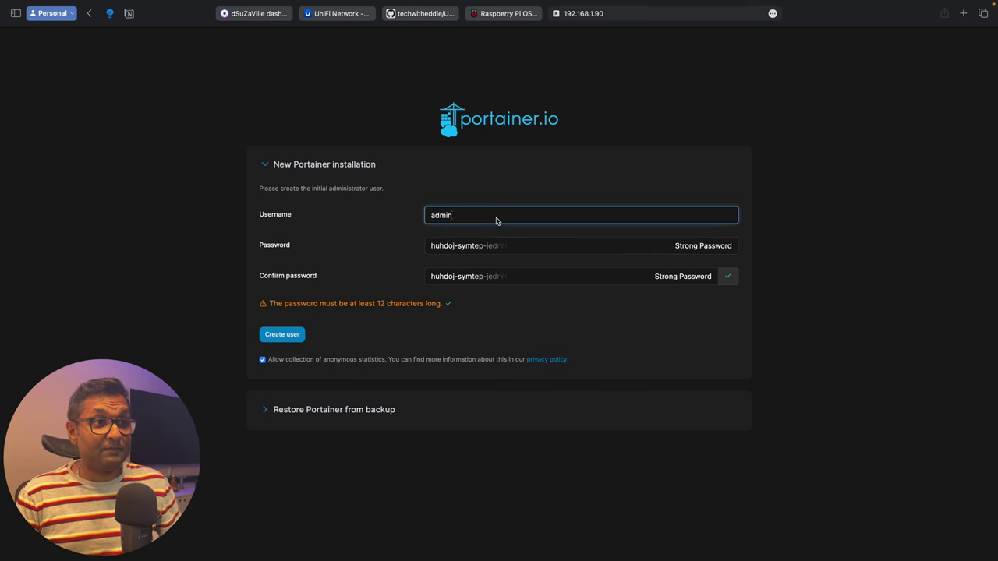
pyautogui.press('Tab')
pyautogui.click(791, 274)
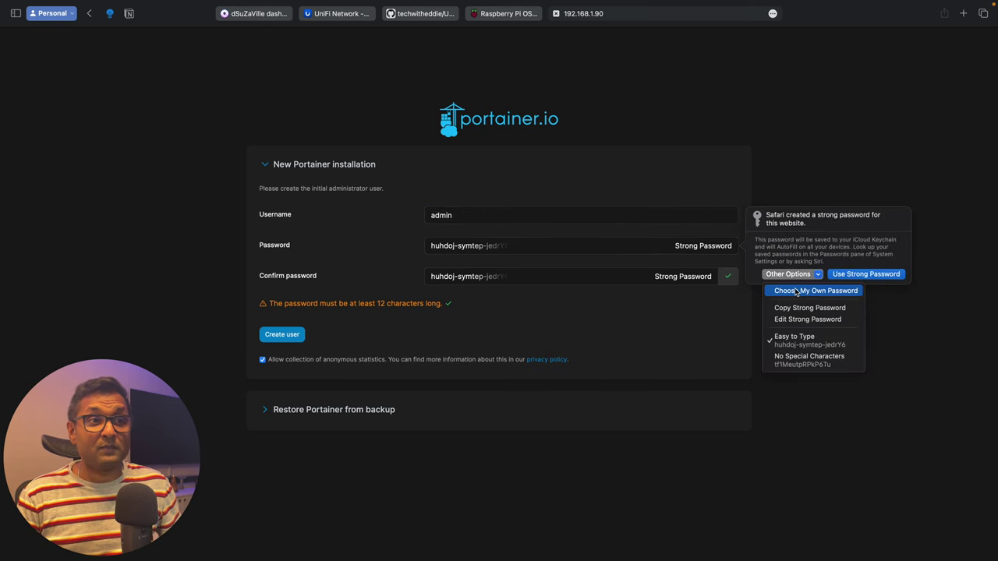
pyautogui.click(796, 291)
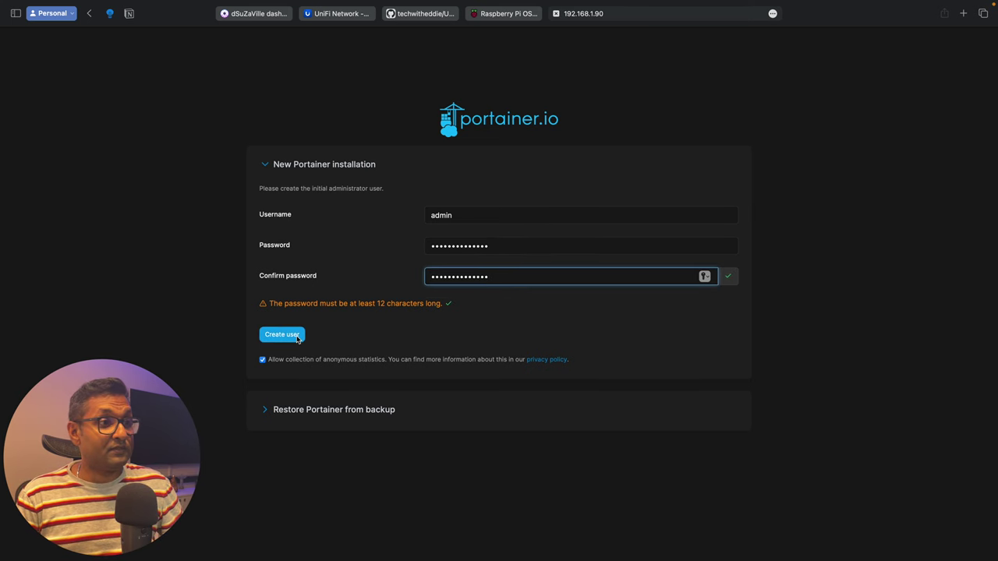
pyautogui.click(295, 336)
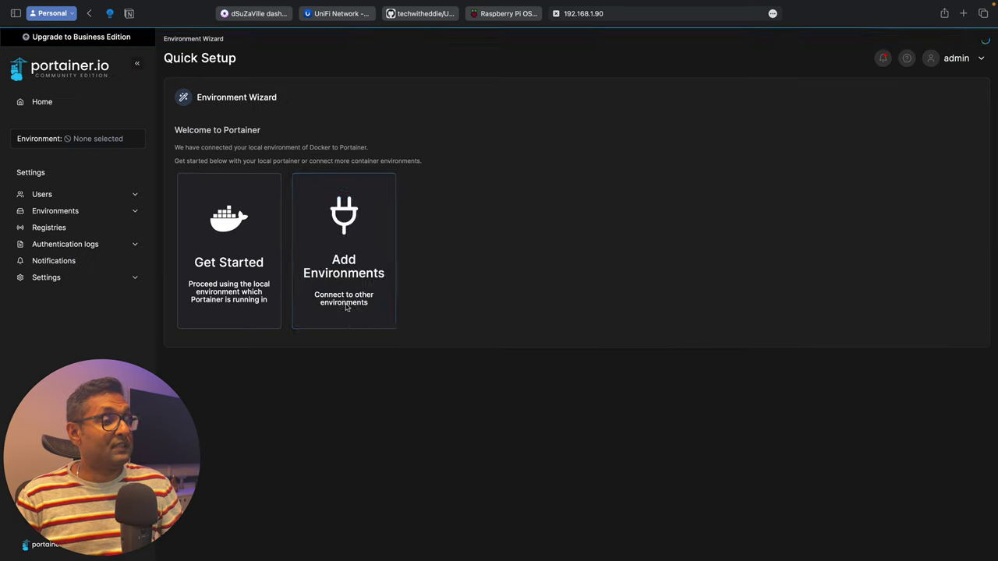
# Step: Enter the local Docker environment, review its container list, then view the seven pulled images
pyautogui.click(240, 223)
pyautogui.click(241, 218)
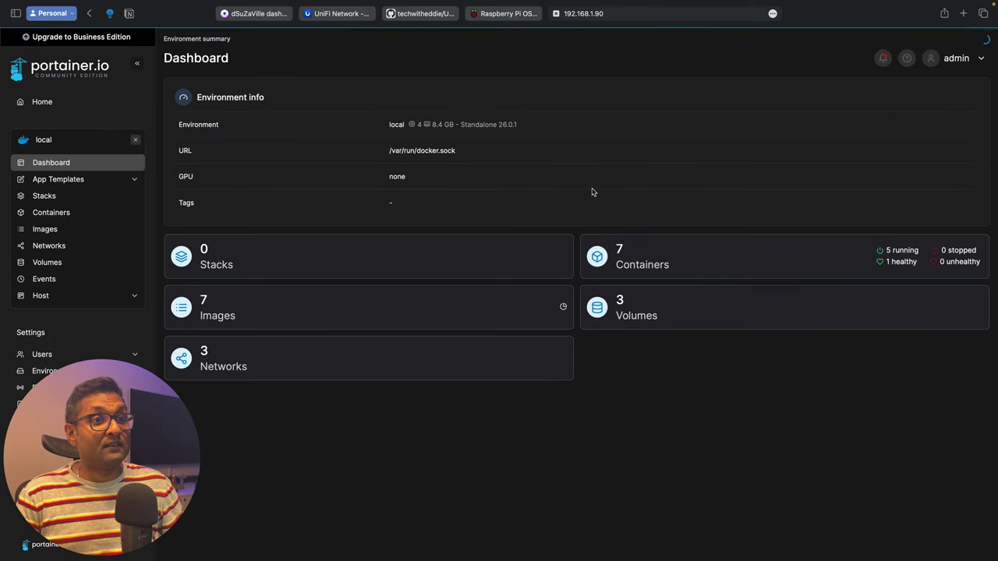
pyautogui.click(703, 250)
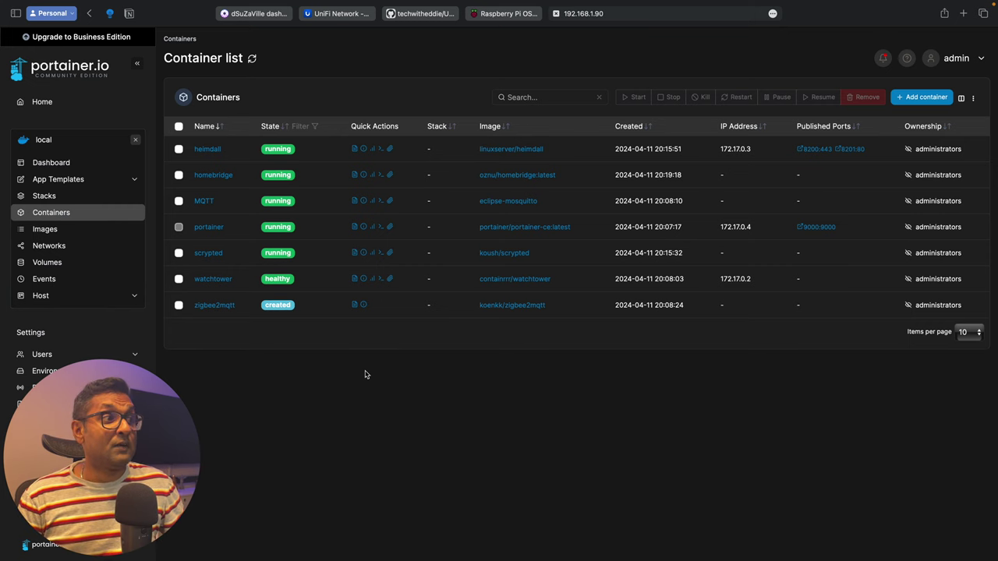
pyautogui.click(98, 162)
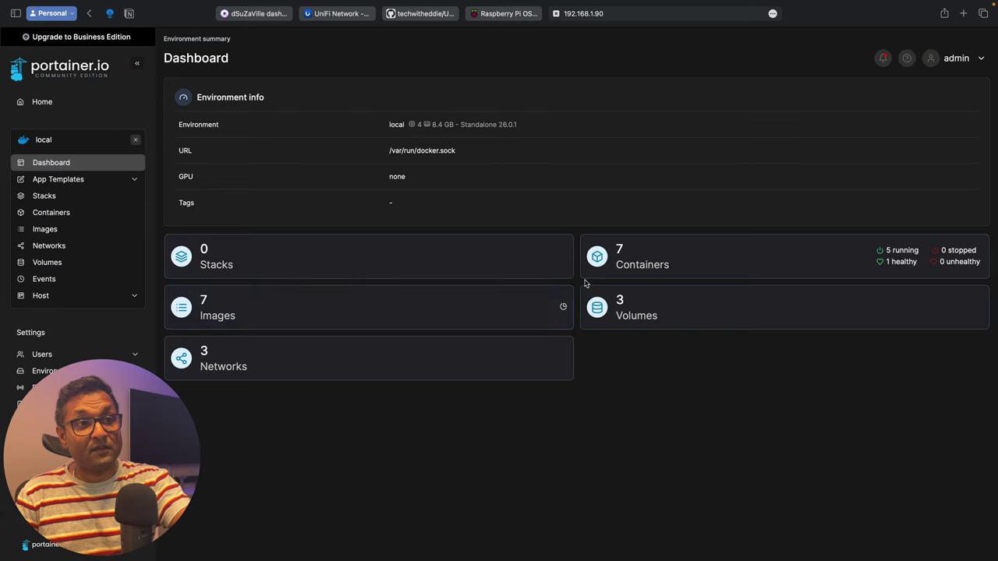
pyautogui.click(301, 320)
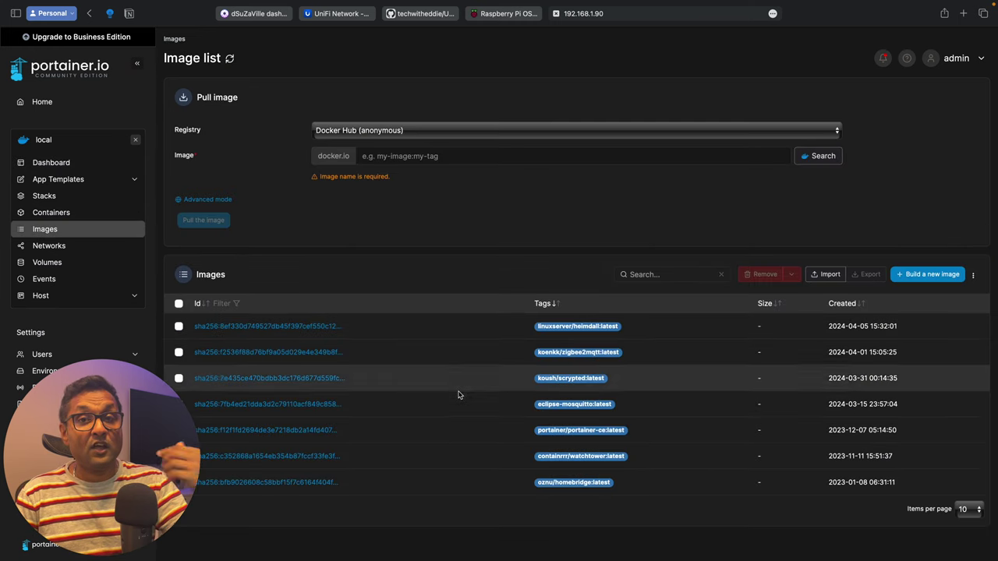